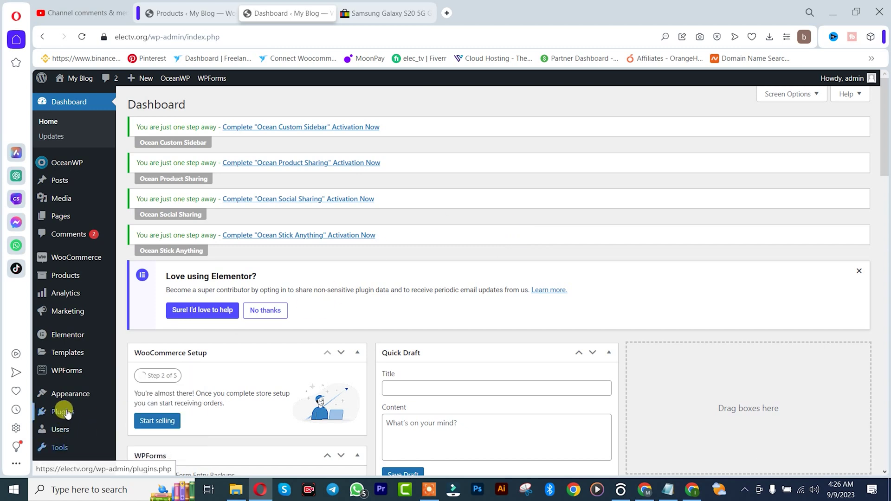
Open the Add Plugins page from the Plugins menu in the admin sidebar
mouse_move(66, 412)
click(137, 430)
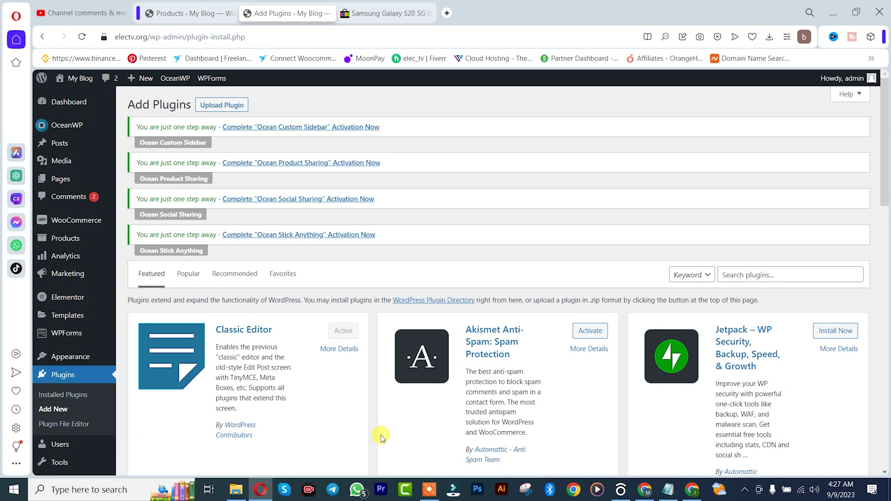
Search for Sharkdropship, then install and activate the Aliexpress, eBay, Amazon, Etsy dropshipping plugin
click(745, 270)
text(Sharkdropship)
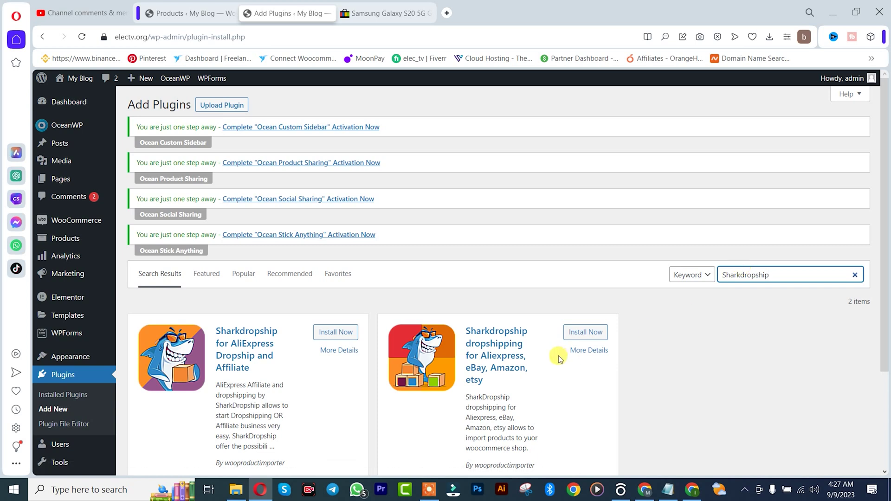
click(577, 333)
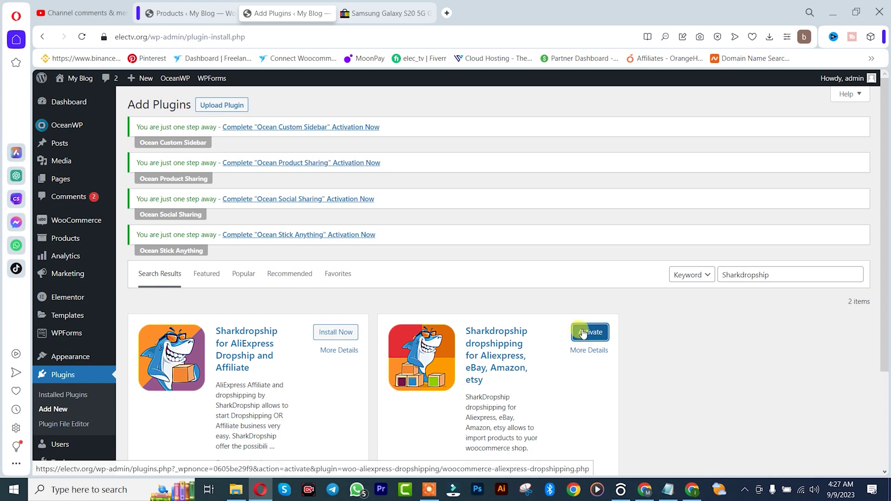
click(588, 333)
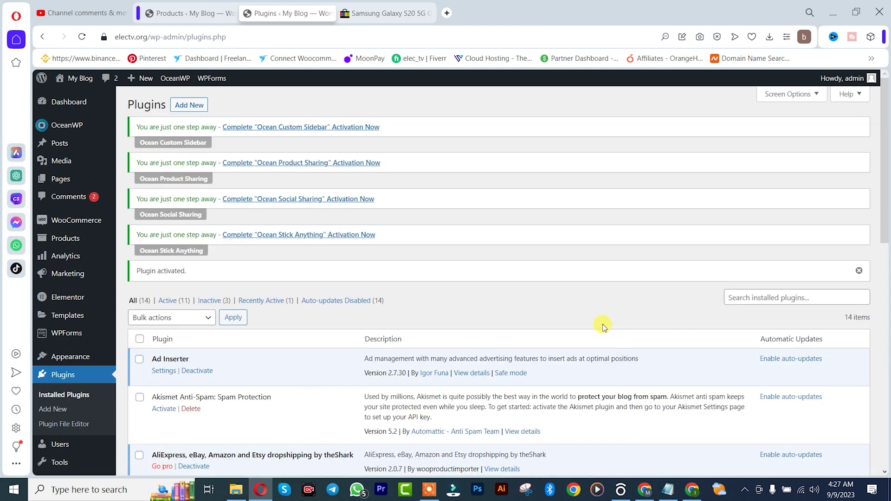
Open the Aliexpress, eBay, Amazon and Etsy Dropshipping import page from the sidebar
drag(884, 179, 882, 288)
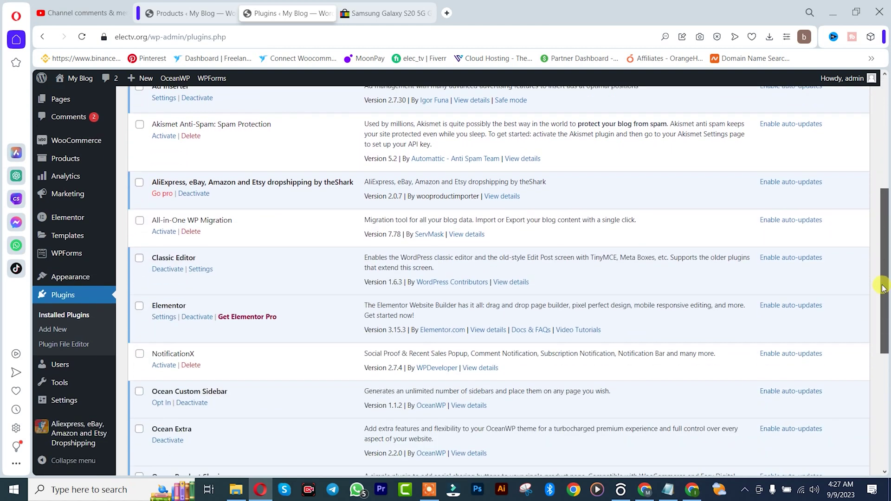
click(67, 436)
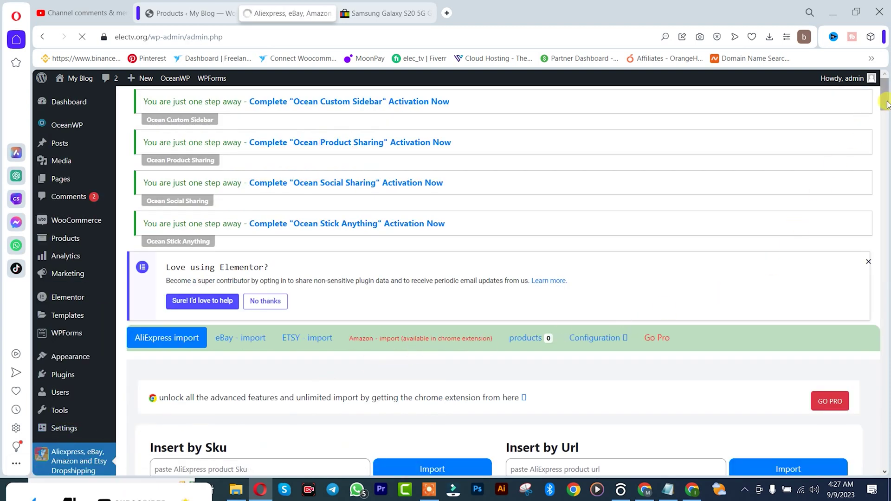
scroll(886, 115, down, 2)
drag(886, 114, 887, 120)
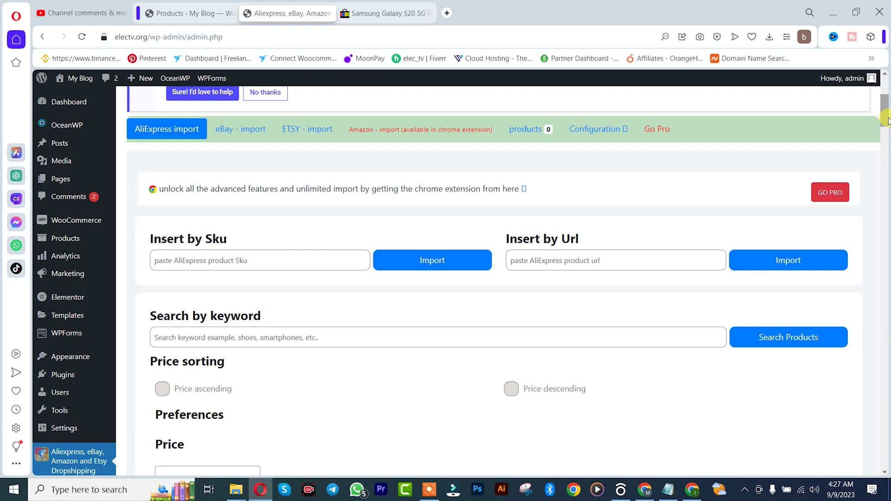
In the plugin Configuration, set the markup price range from 50 to 100000
click(598, 130)
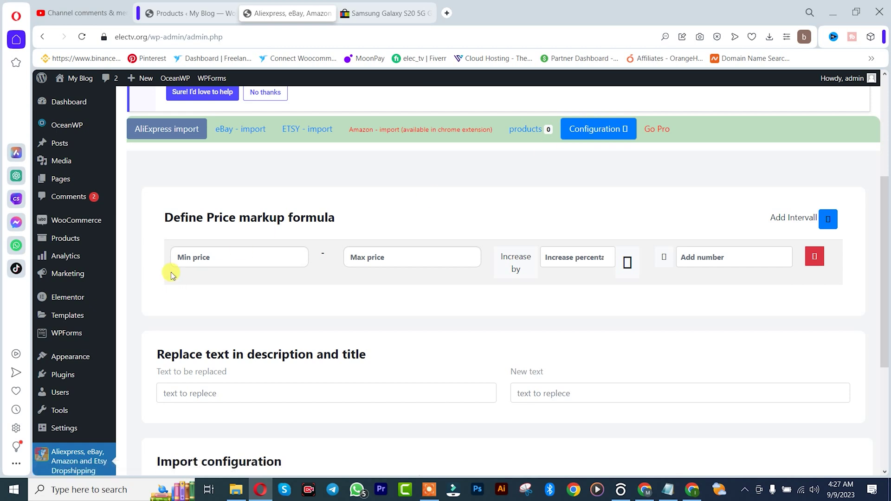
click(198, 256)
text(50)
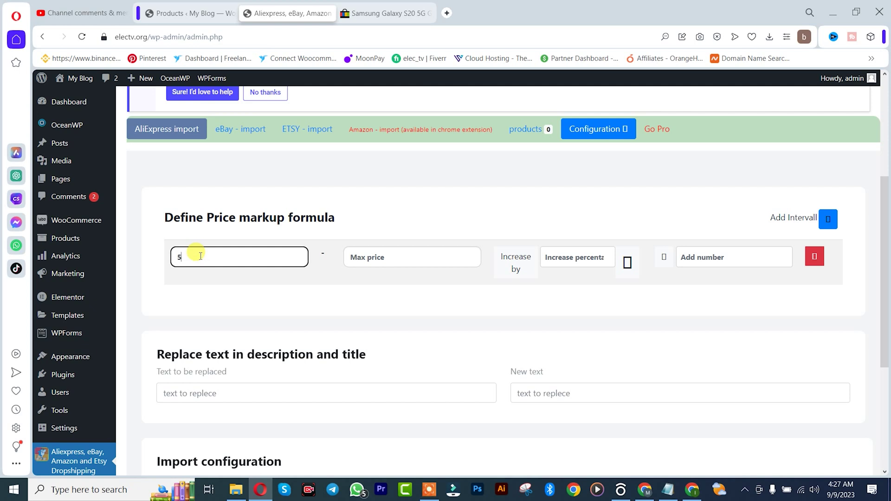
click(366, 257)
text(100000)
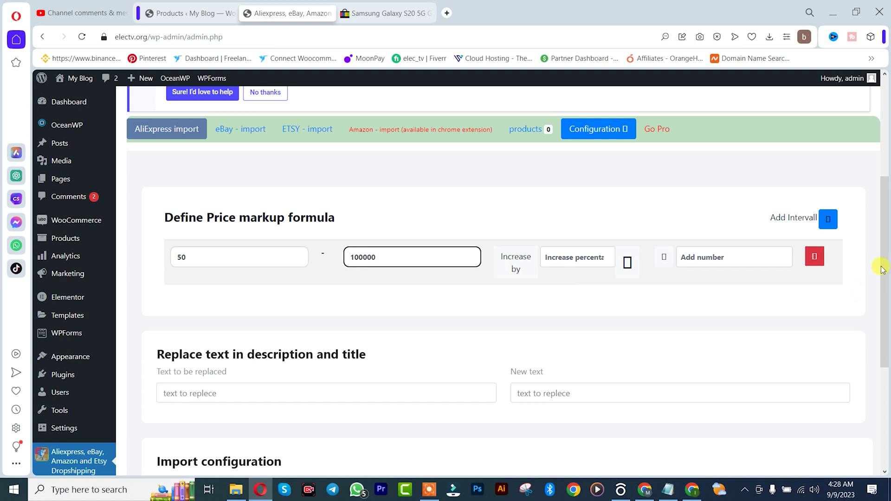
Enable reviews, specifications, descriptions, auto-publish, featured and markup formula imports, then save the configuration
scroll(882, 273, down, 3)
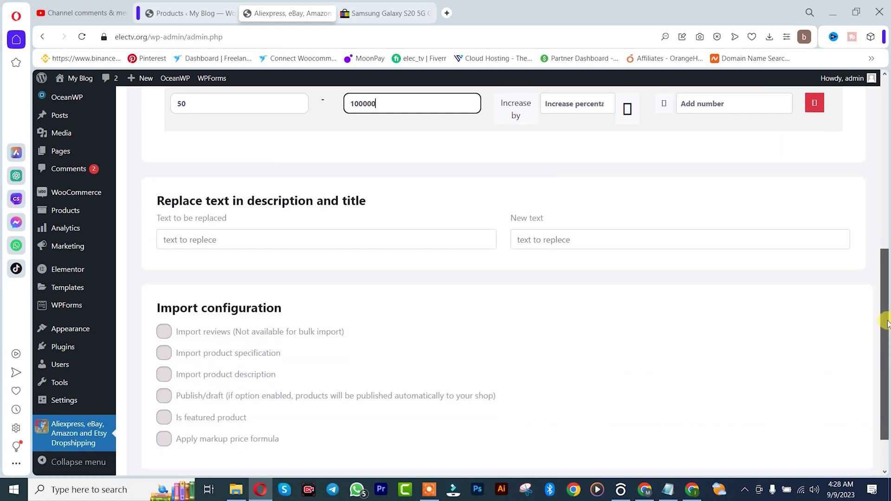
scroll(886, 323, down, 1)
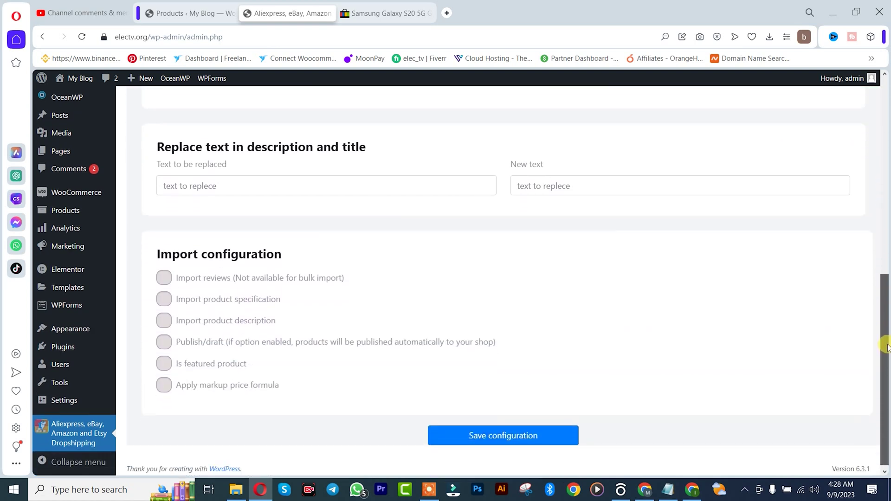
click(164, 276)
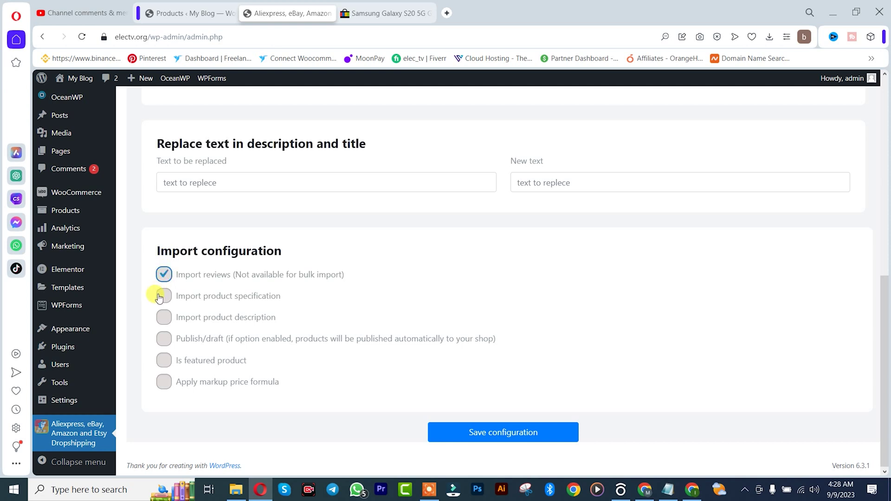
click(163, 297)
click(166, 319)
click(168, 337)
click(164, 362)
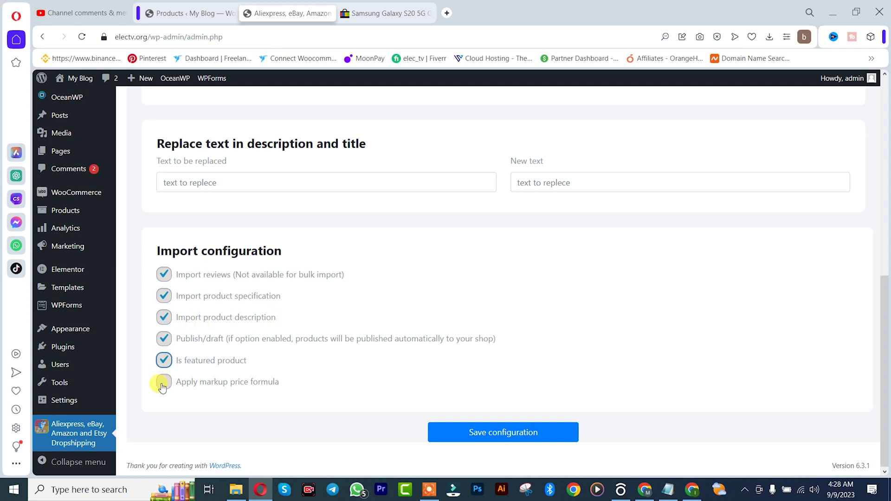
click(166, 385)
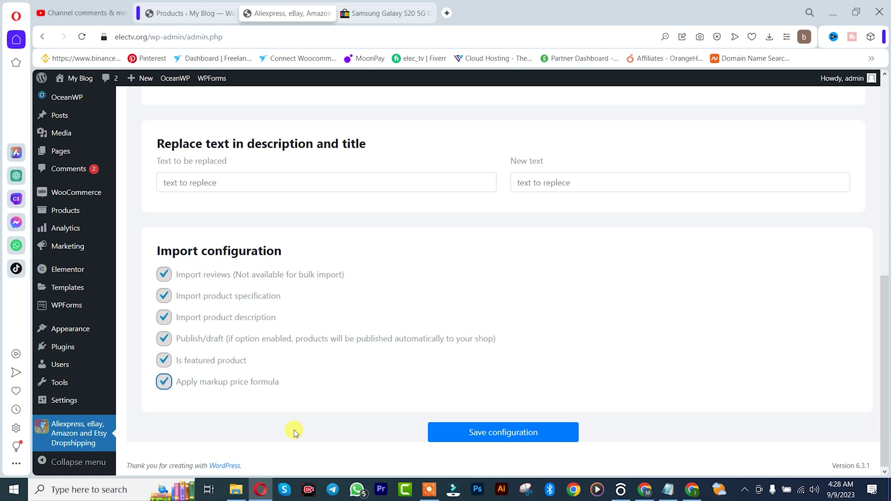
click(484, 432)
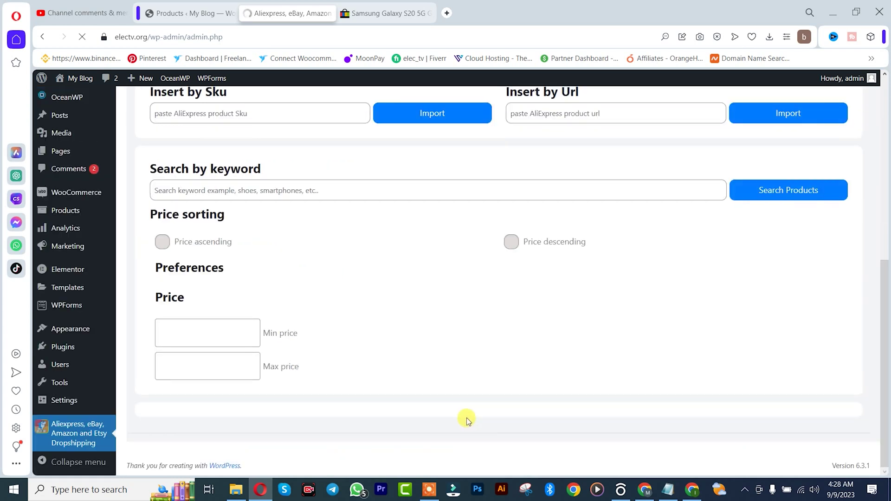
Switch the plugin to eBay import and bring up the Samsung Galaxy S20 5G listing tab
drag(885, 132, 885, 111)
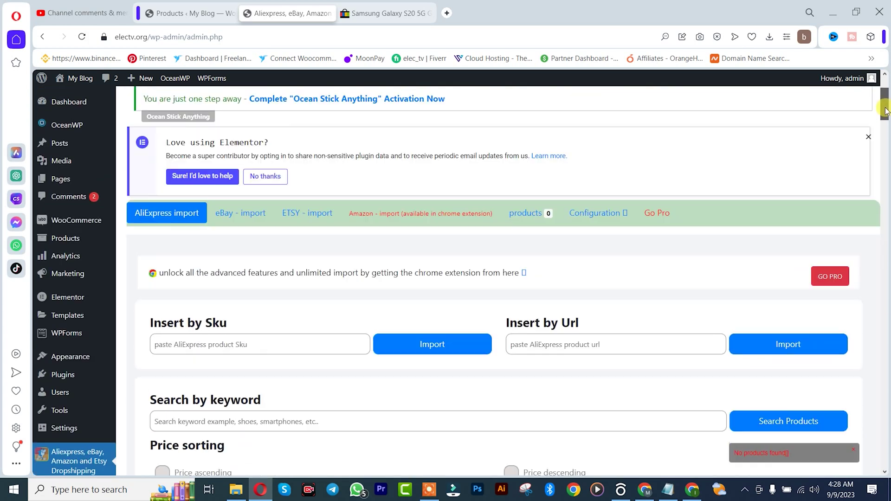
click(237, 217)
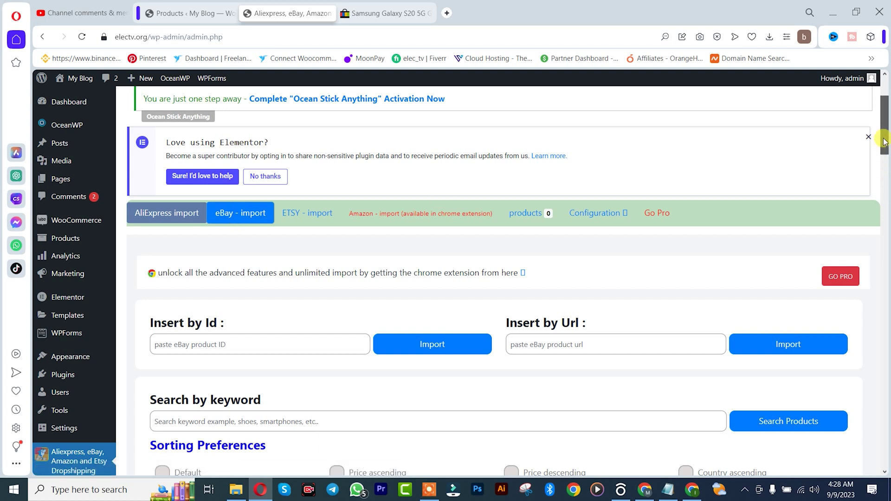
drag(884, 141, 884, 147)
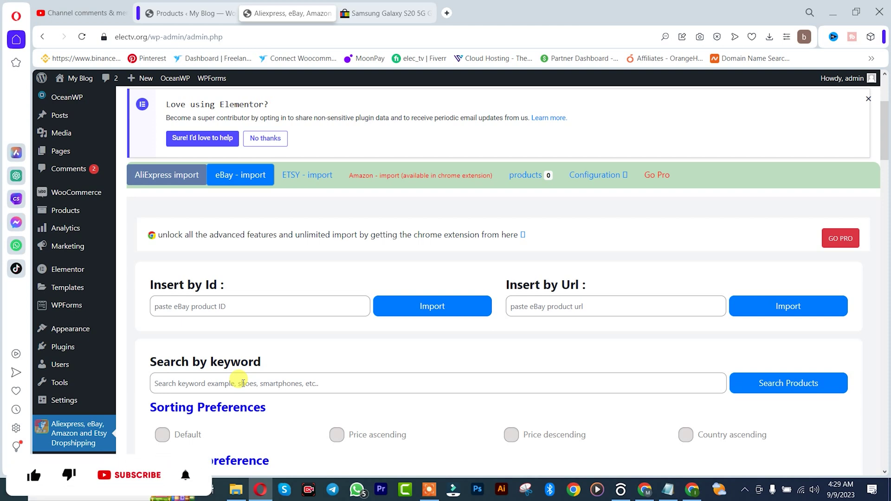
click(372, 13)
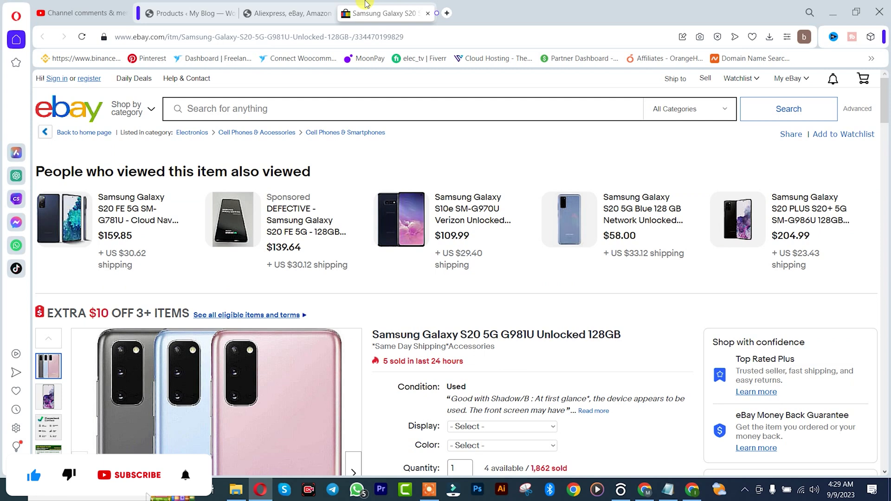
Open the Samsung Galaxy S20 5G Blue 128 GB listing, copy its URL, and return to WordPress
click(636, 212)
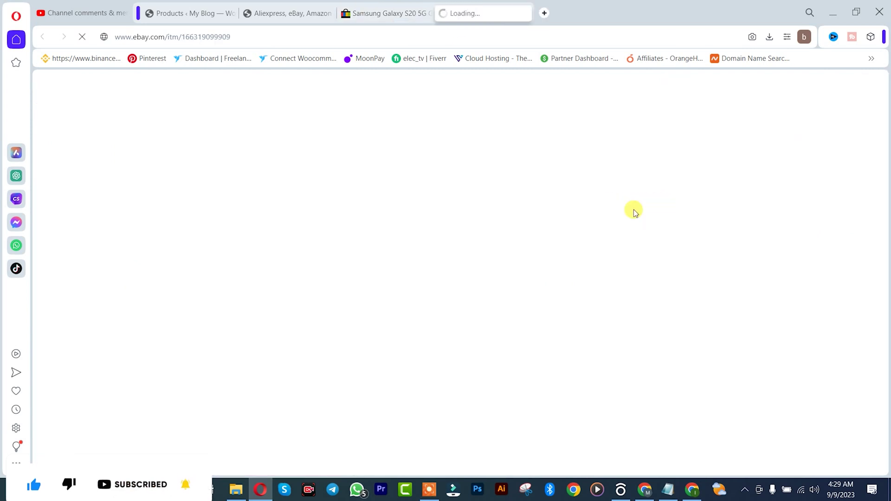
click(342, 37)
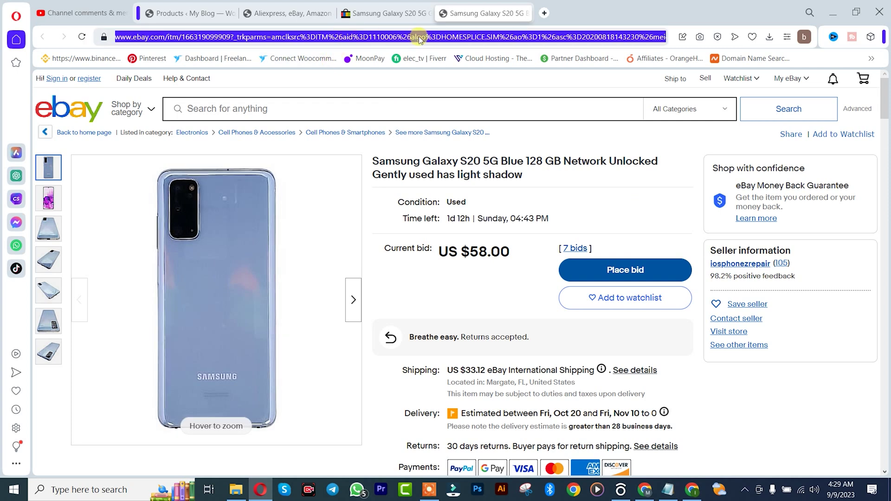
click(274, 13)
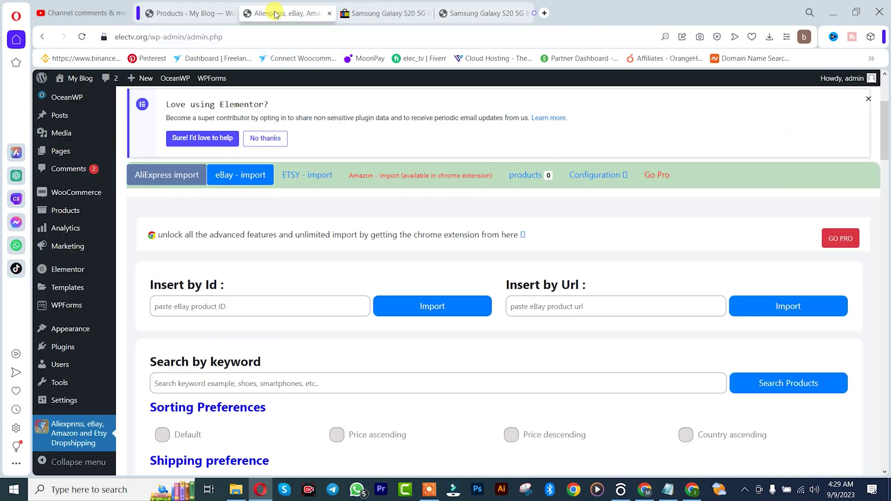
Import the Samsung Galaxy S20 listing by pasting its eBay URL into Insert by Url
click(544, 307)
key(ctrl+v)
click(773, 309)
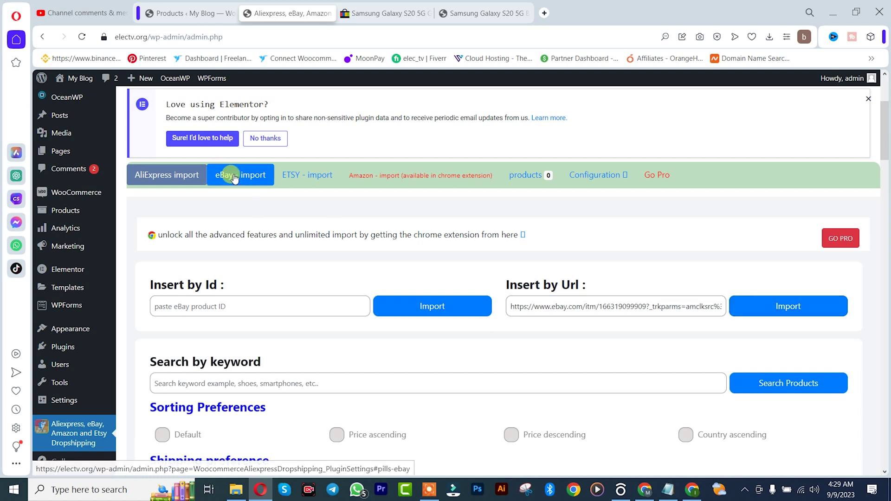
click(752, 303)
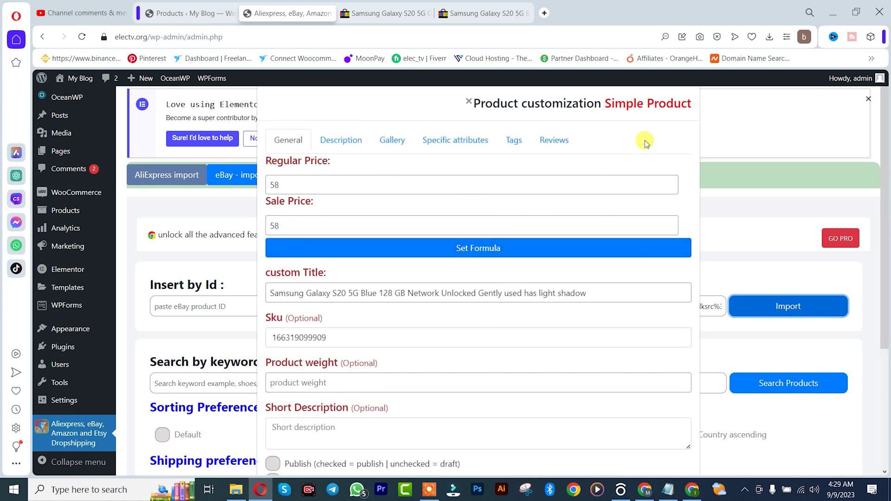
drag(887, 276, 887, 371)
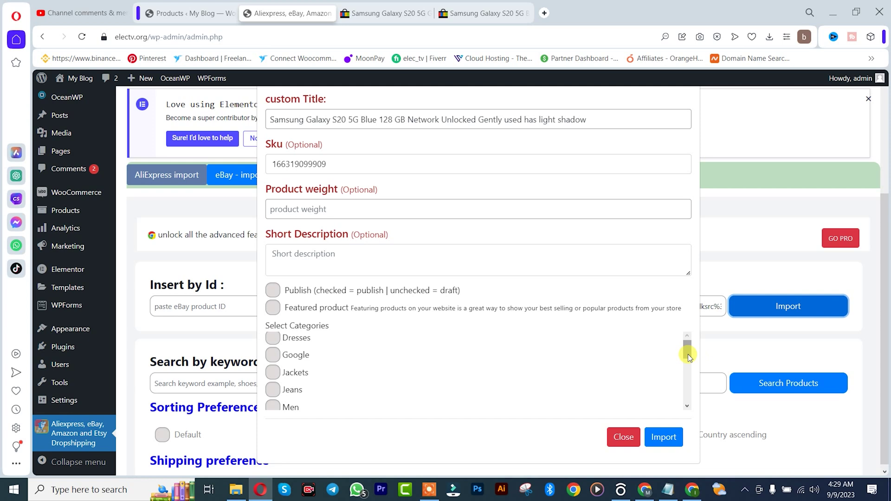
drag(687, 352, 685, 370)
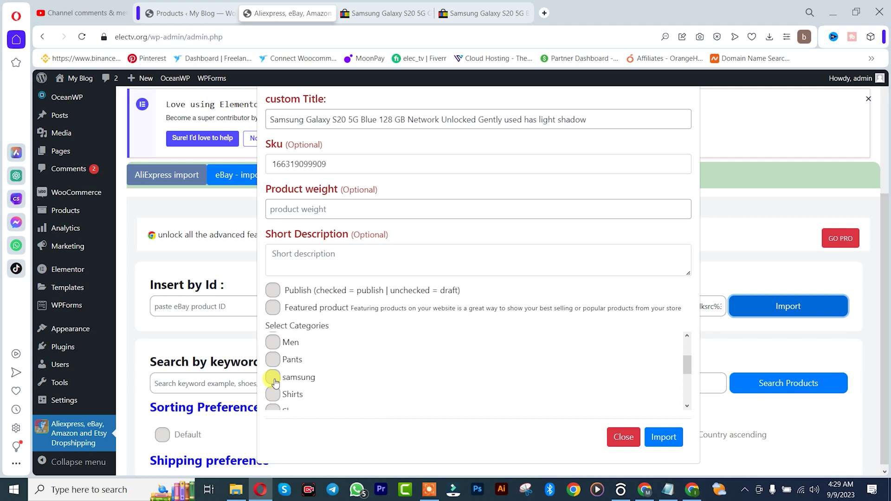
click(177, 13)
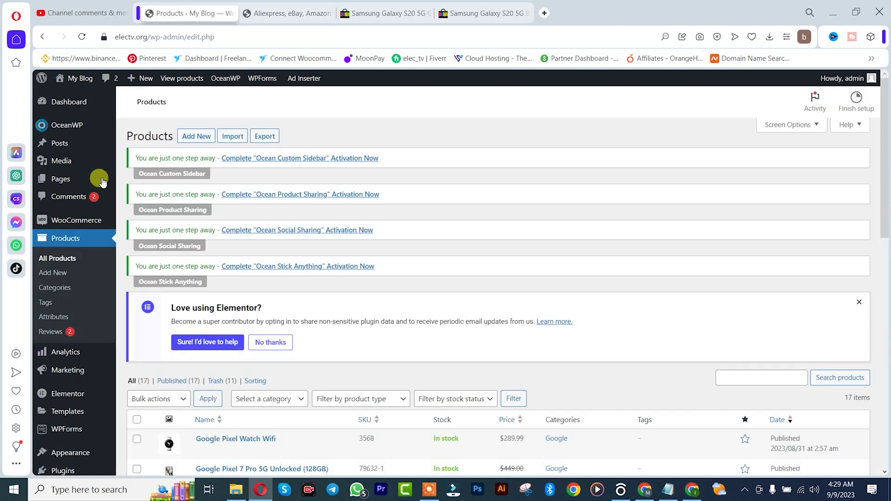
Add a new product category with name nokia and slug nokia
click(53, 291)
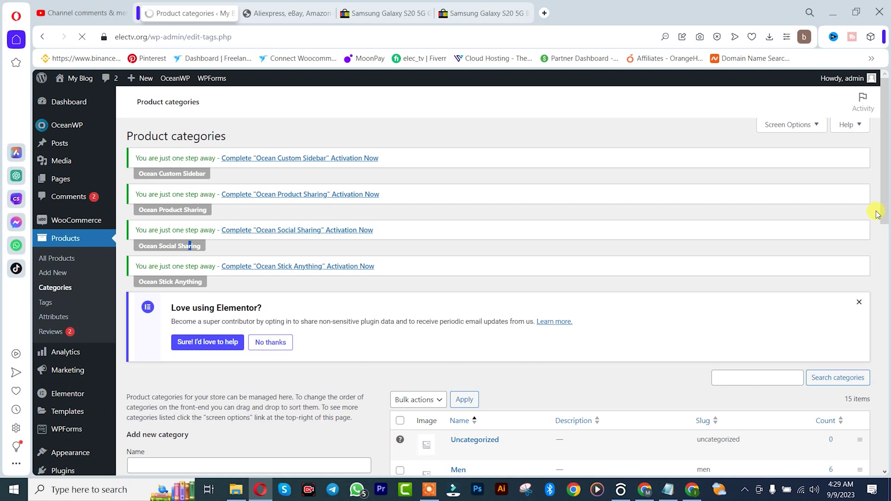
drag(886, 195, 886, 265)
click(232, 267)
text(nokia)
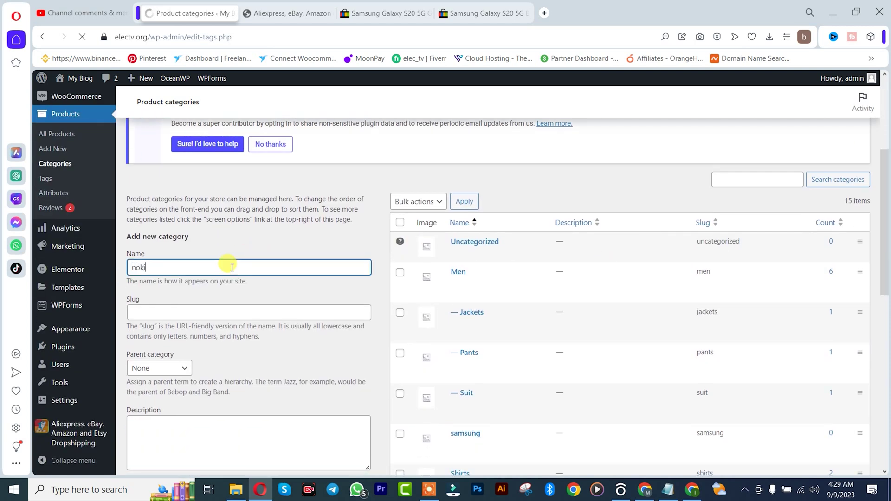
key(ctrl+a)
key(ctrl+c)
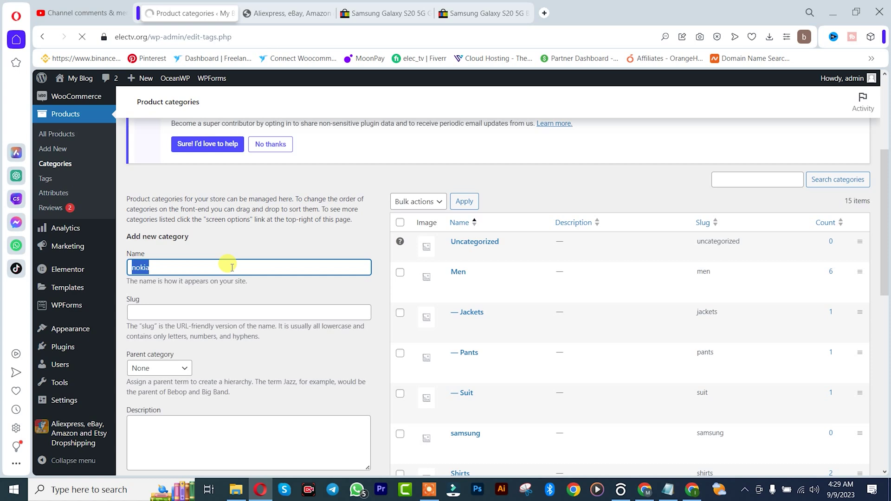
click(219, 309)
key(ctrl+v)
drag(886, 194, 886, 264)
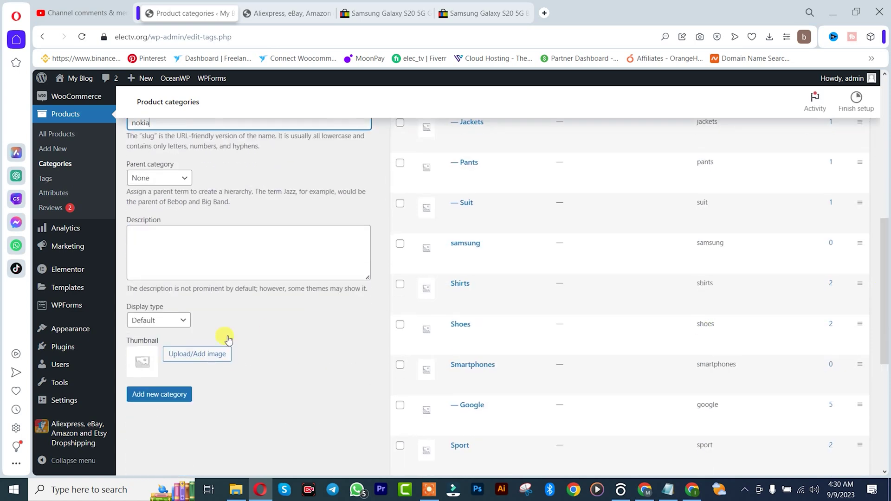
click(173, 398)
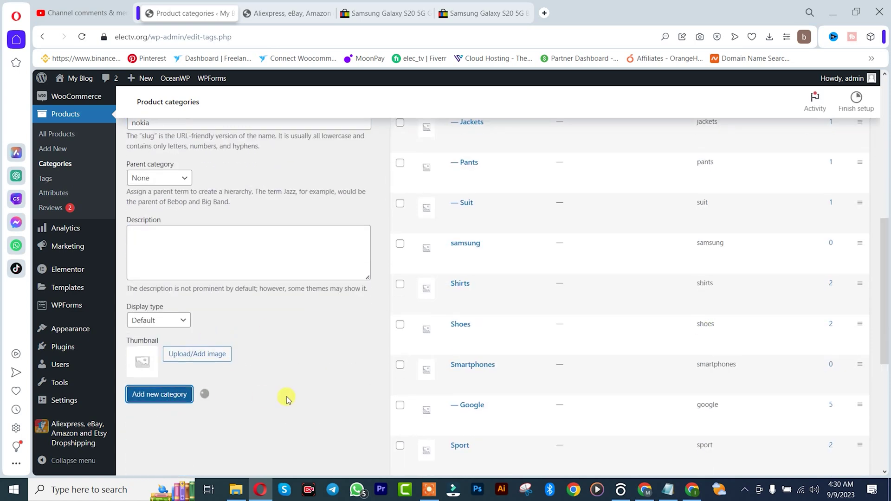
drag(882, 308, 883, 241)
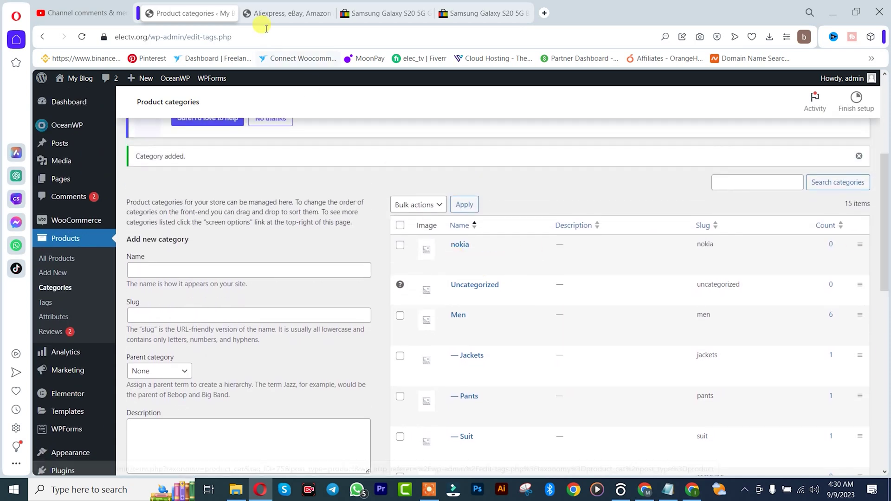
Put the Samsung import in the samsung category and keep its imported description
click(269, 12)
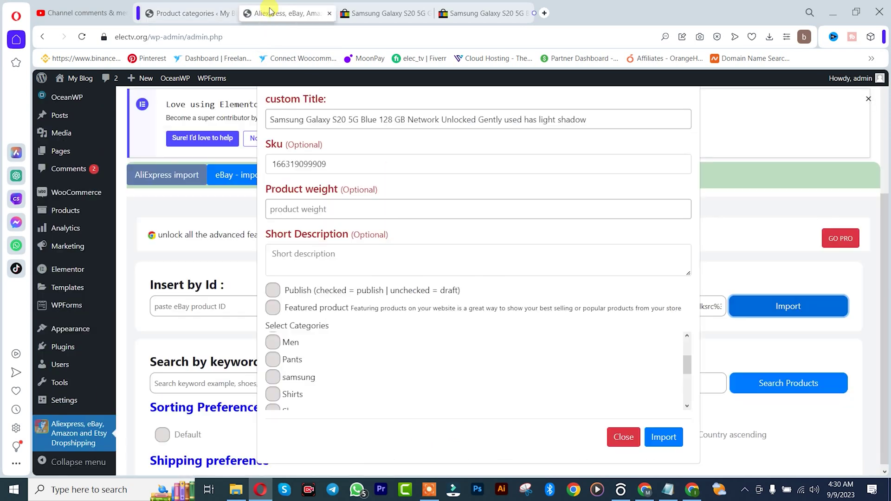
click(274, 378)
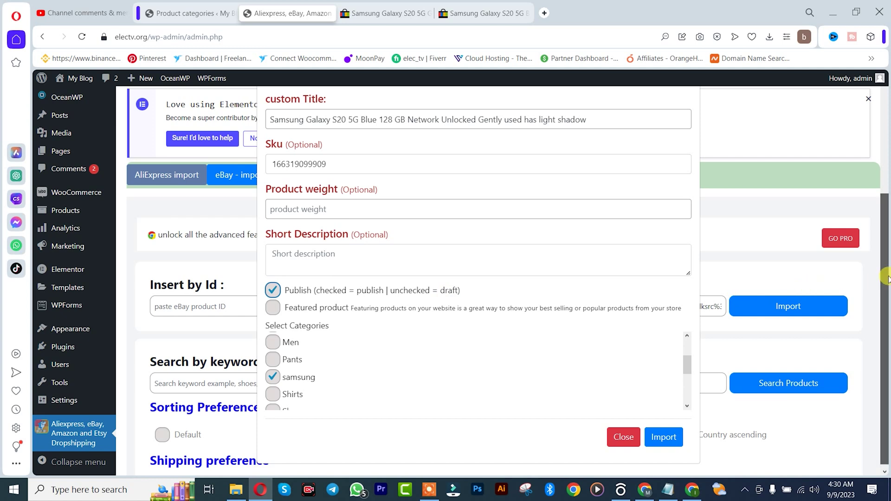
scroll(886, 163, up, 4)
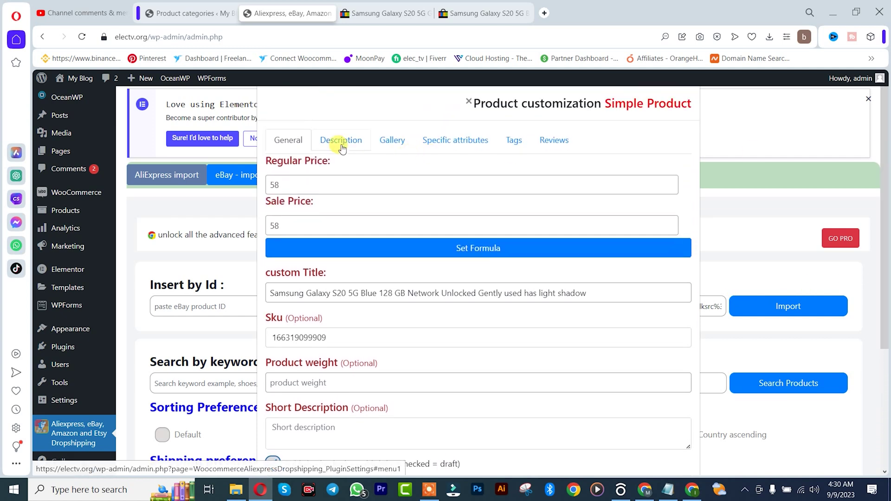
click(338, 142)
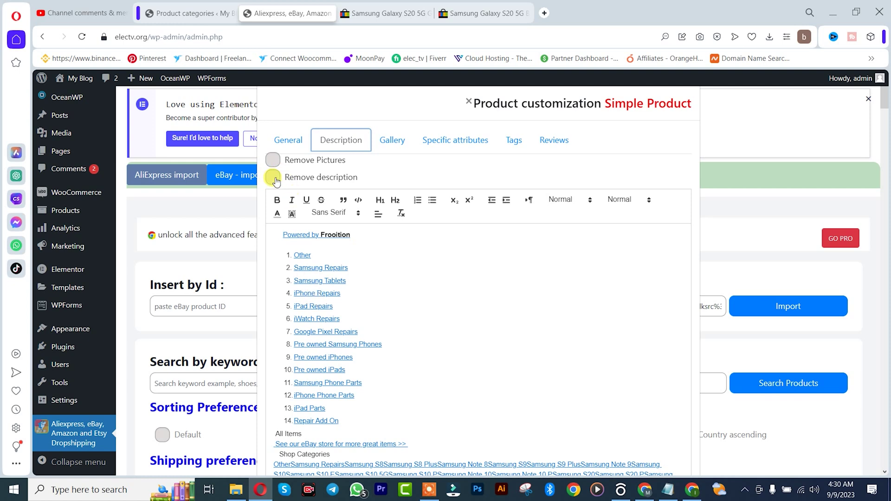
click(273, 177)
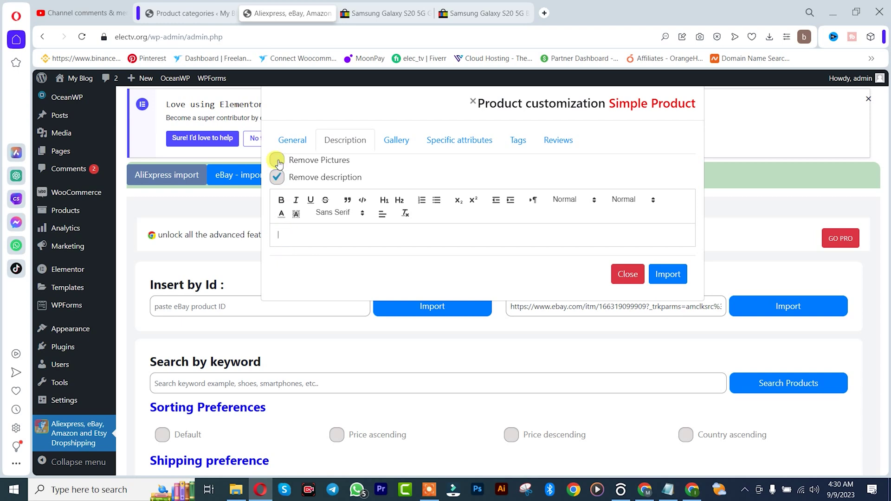
click(277, 178)
click(290, 230)
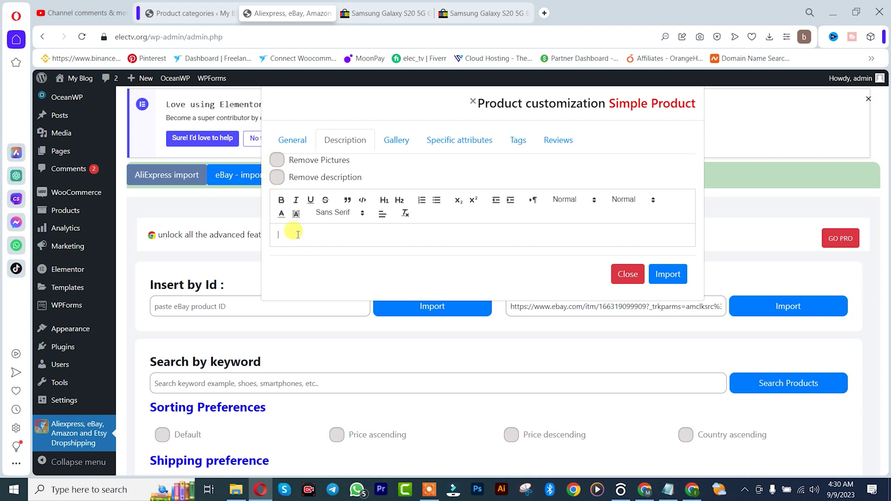
Review the product's Gallery, Specific attributes, Tags and Reviews sections
click(392, 141)
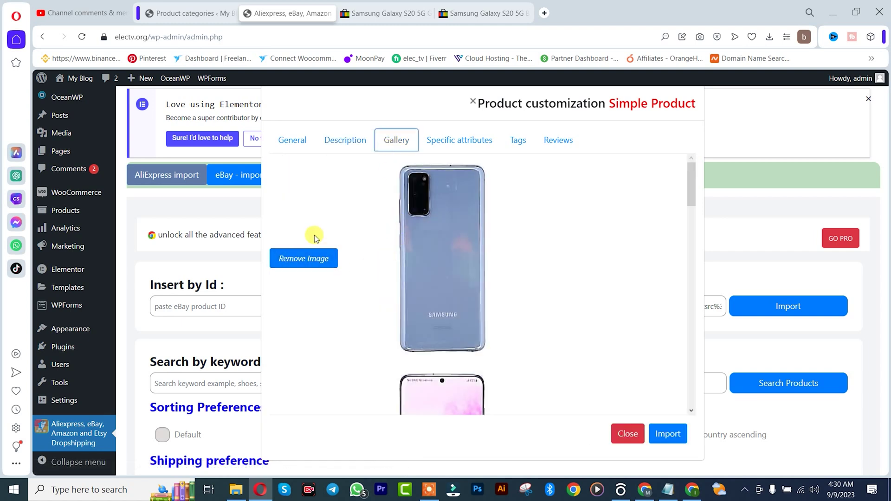
drag(691, 193, 686, 330)
scroll(509, 189, up, 3)
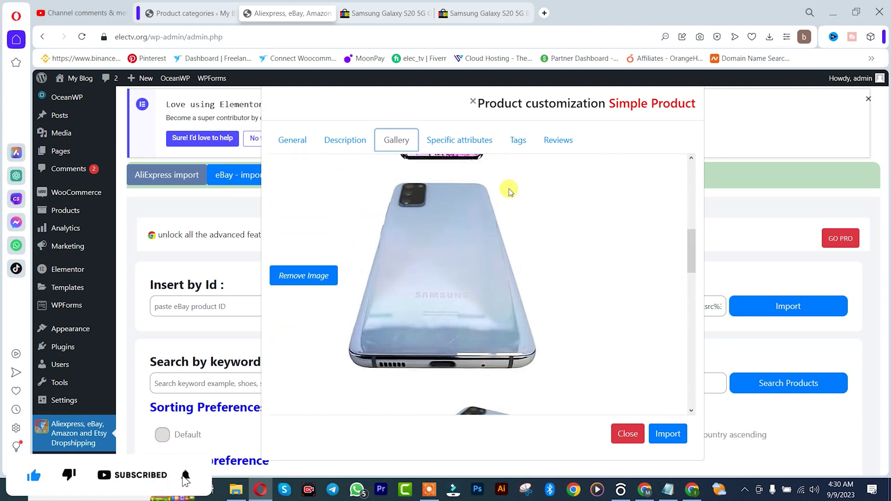
click(459, 139)
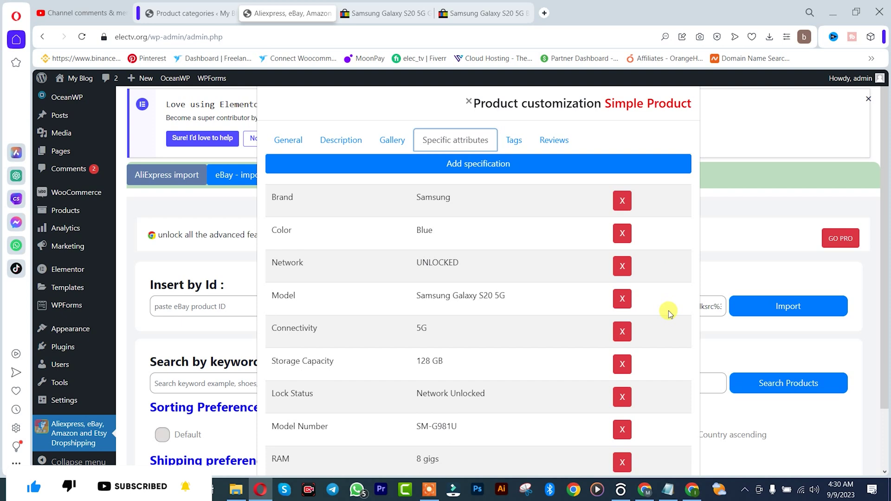
click(513, 140)
click(563, 140)
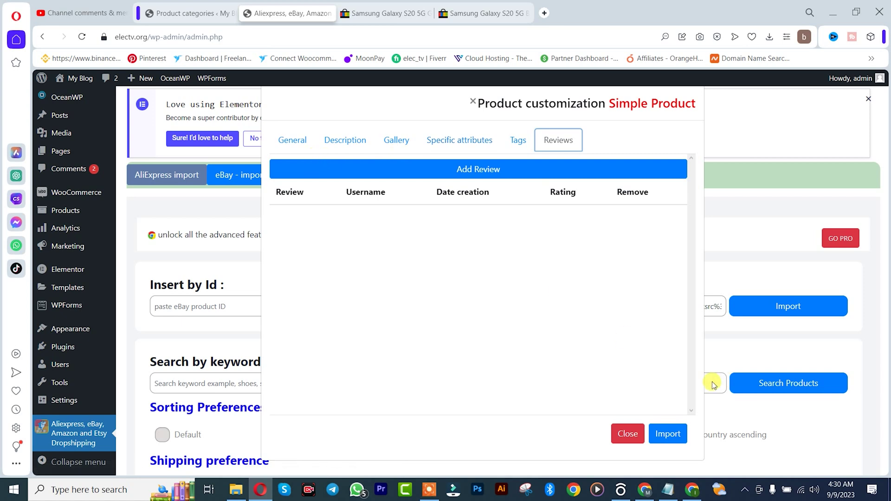
Import the Samsung Galaxy S20, confirm it at $58.00 in Products, then return to the import page
click(668, 434)
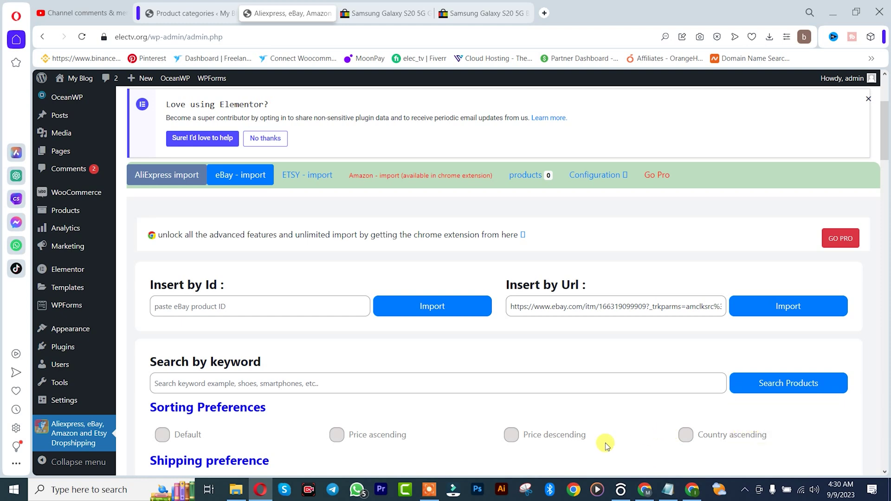
click(172, 14)
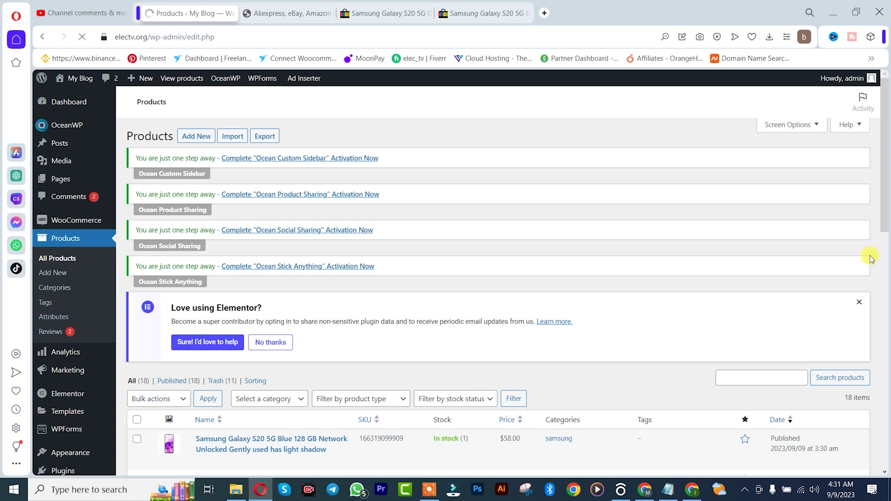
drag(887, 193, 886, 266)
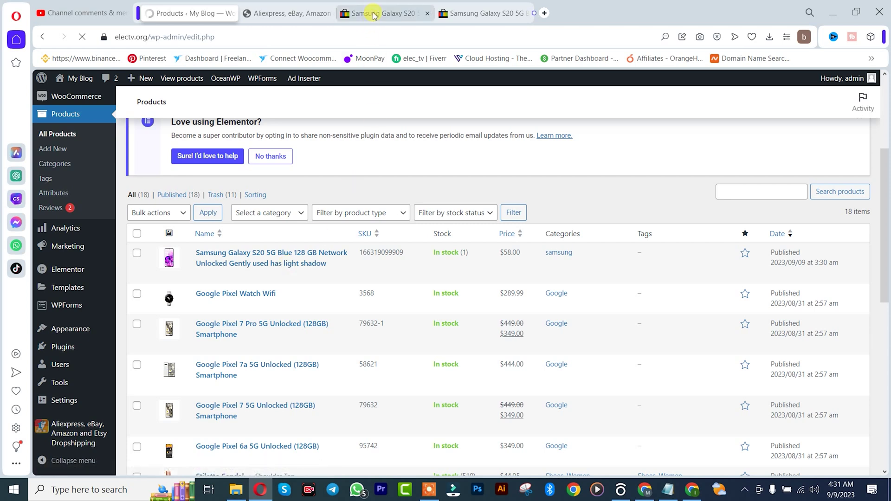
click(270, 14)
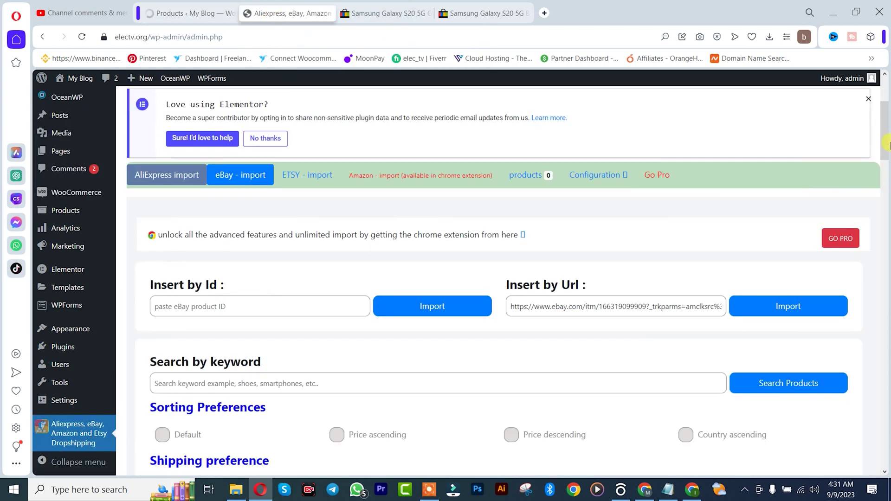
Search eBay listings by the keyword 'iphone'
drag(886, 149, 886, 175)
click(324, 213)
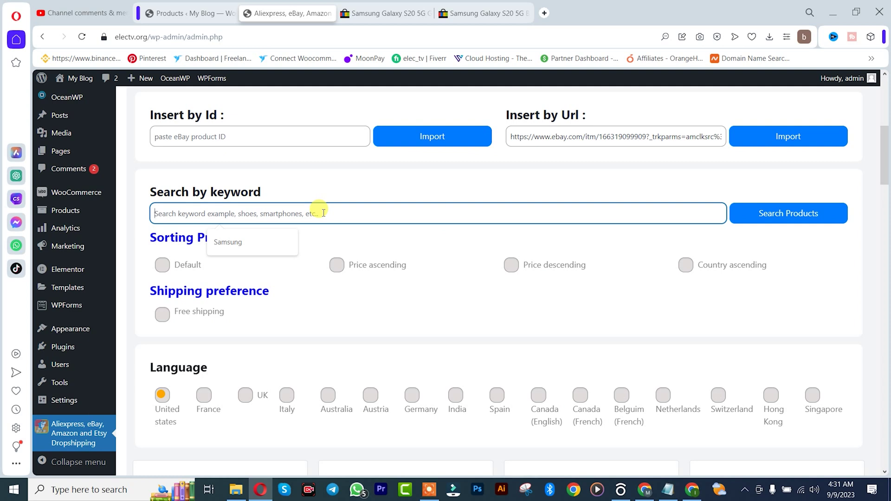
text(iphone)
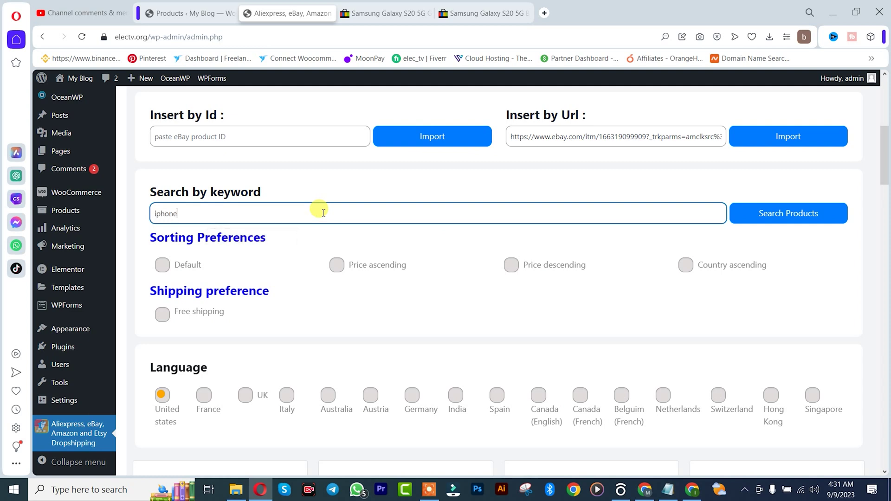
click(782, 214)
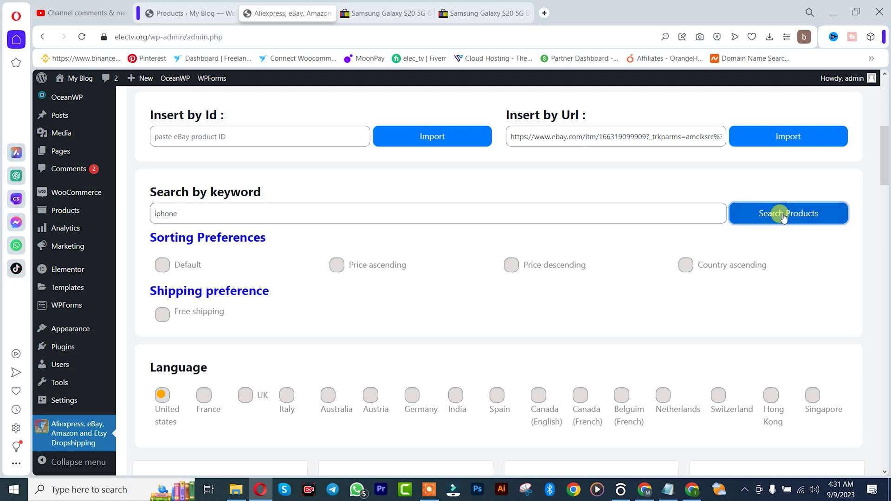
Set the listing language to Italy and bring the result cards into view
drag(885, 168, 886, 196)
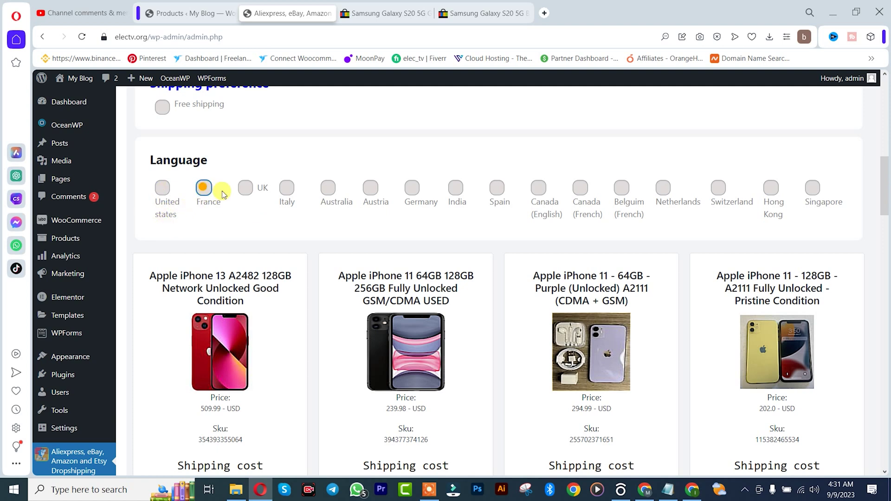
click(287, 187)
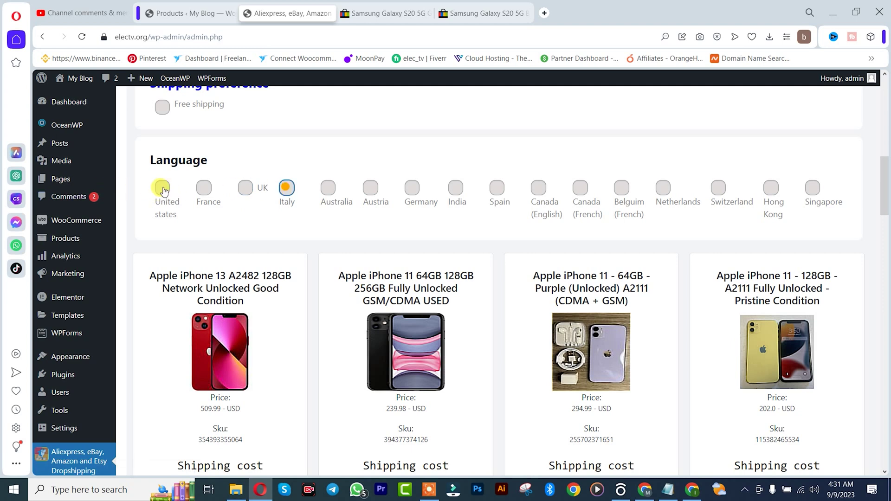
drag(885, 185, 886, 223)
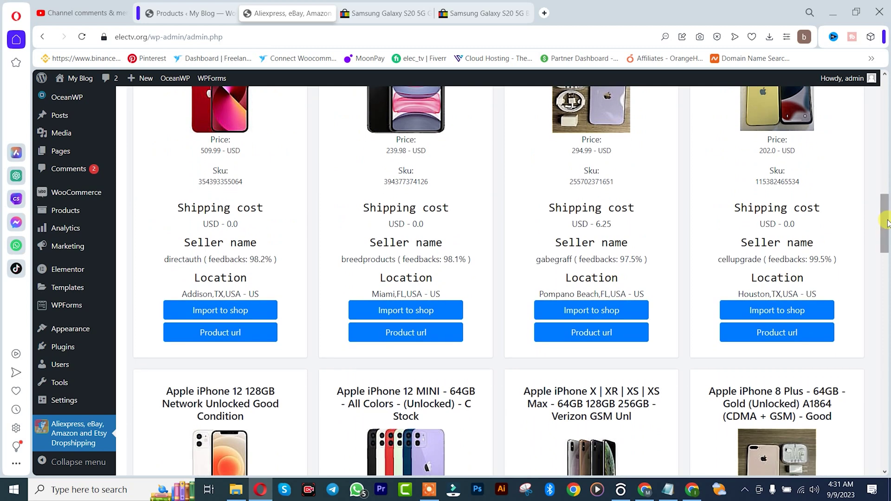
Open the import form for the Apple iPhone 11 128GB Pristine Condition listing
click(768, 313)
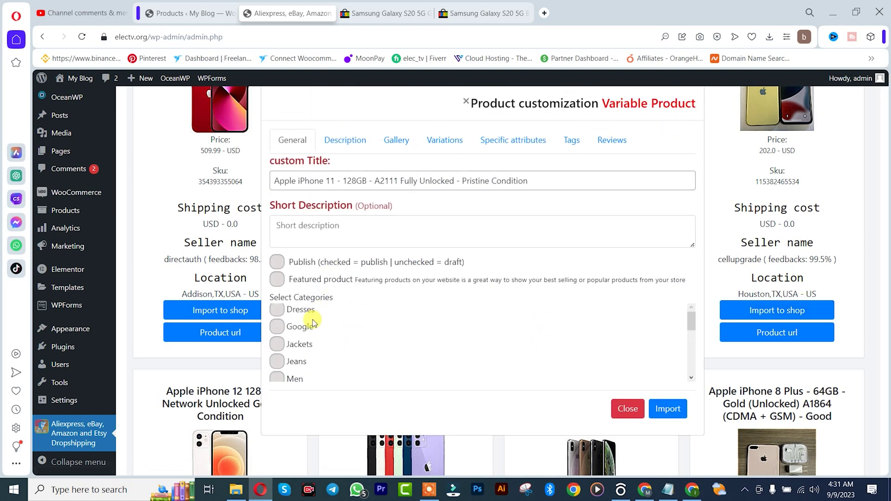
drag(690, 319, 691, 339)
scroll(691, 339, down, 1)
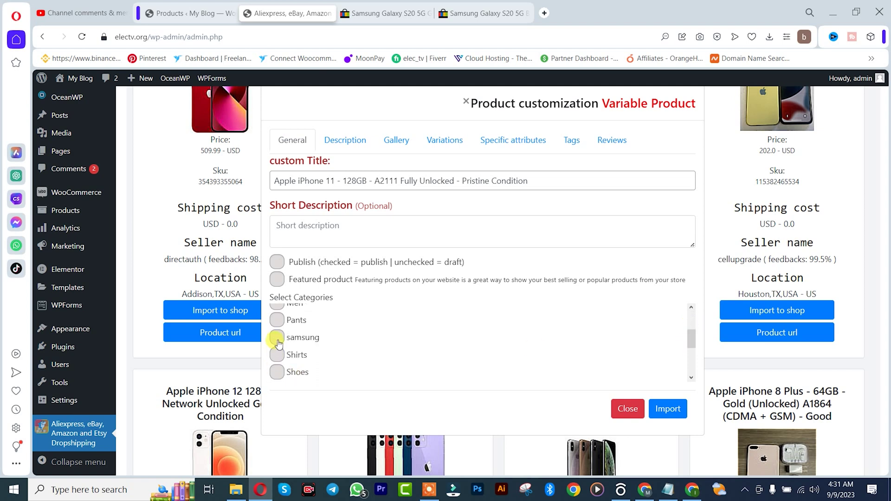
Review its description, gallery, variations, specifications, tags and reviews, then import it and view the products list
click(341, 140)
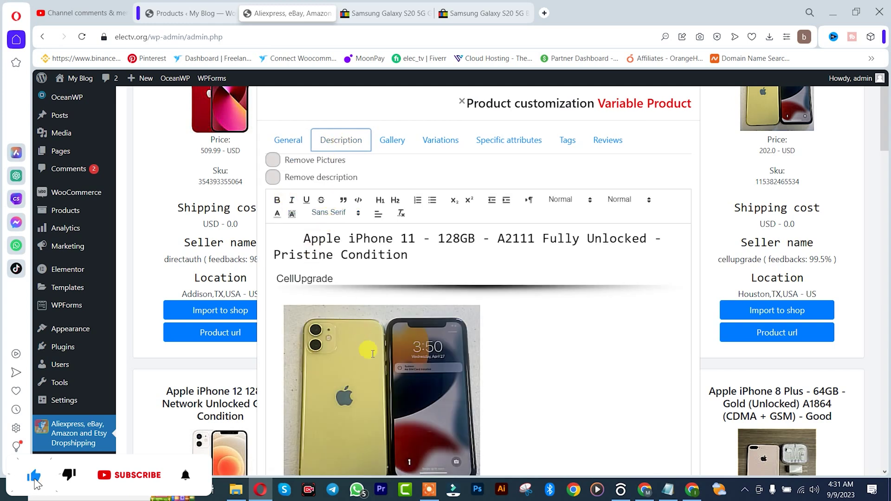
click(395, 141)
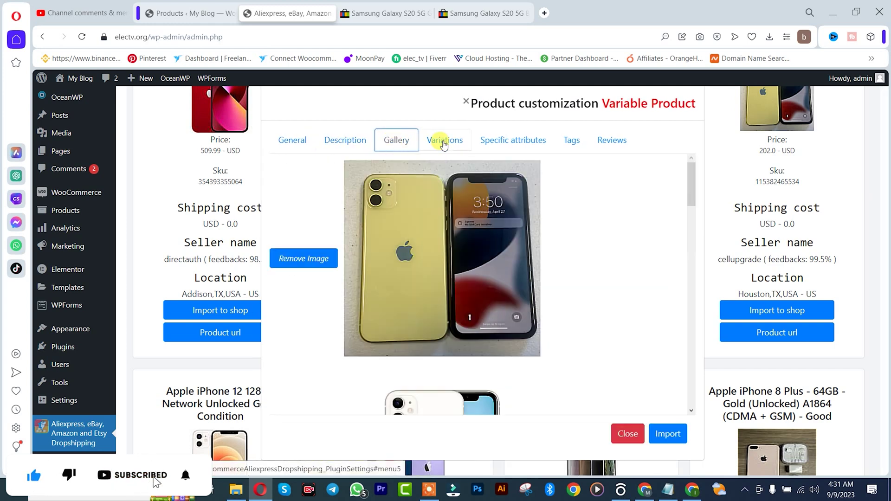
click(446, 141)
click(514, 141)
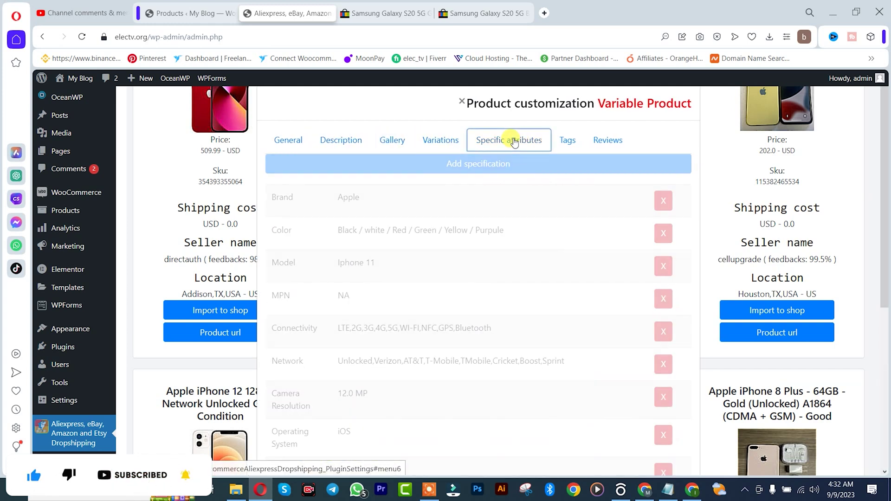
click(569, 140)
click(612, 141)
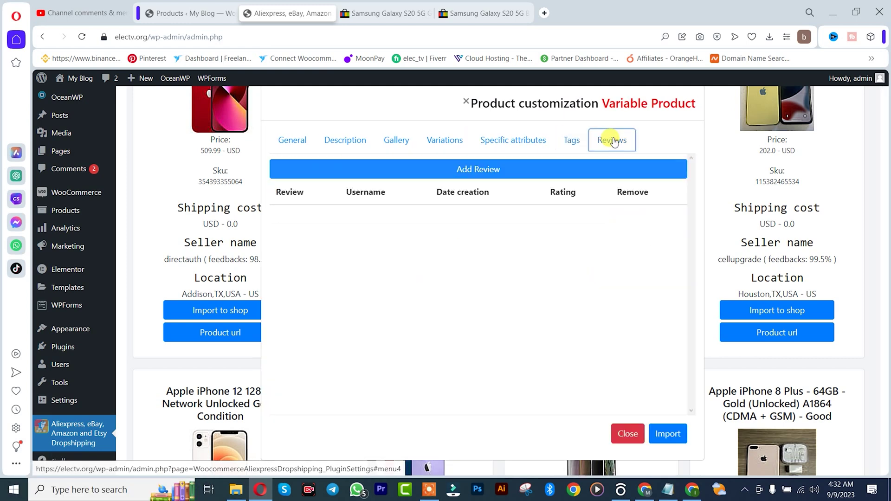
click(668, 434)
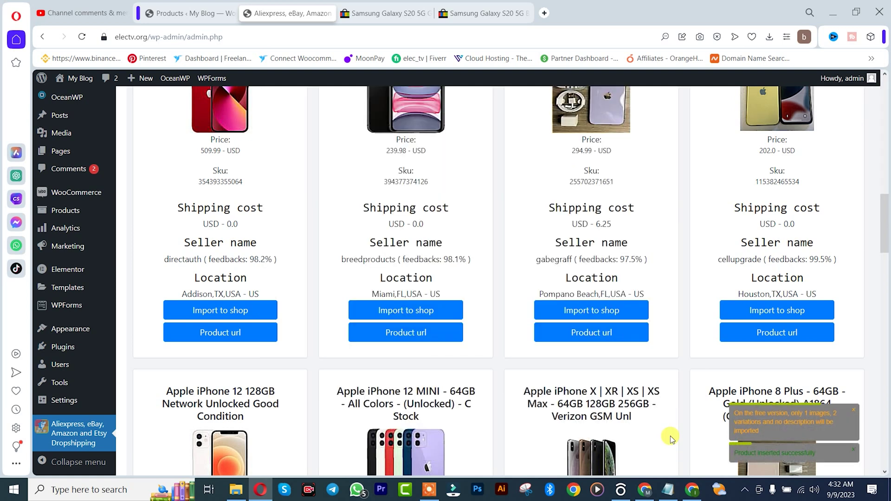
click(190, 13)
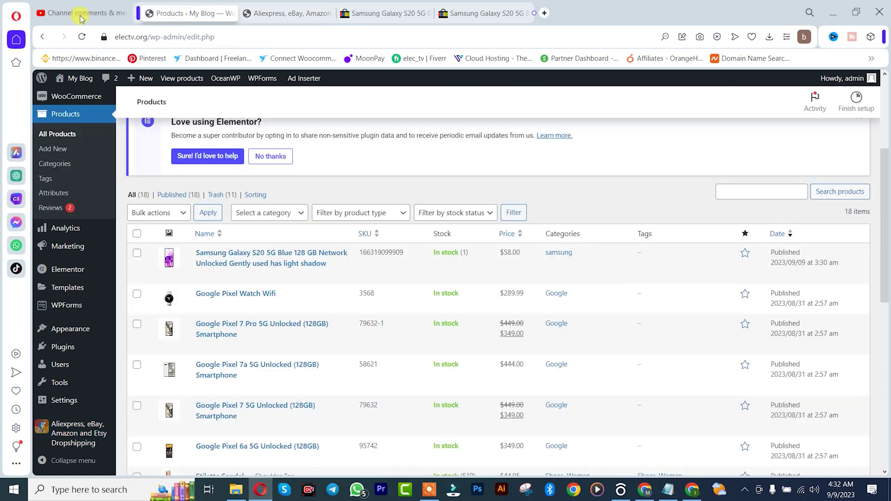